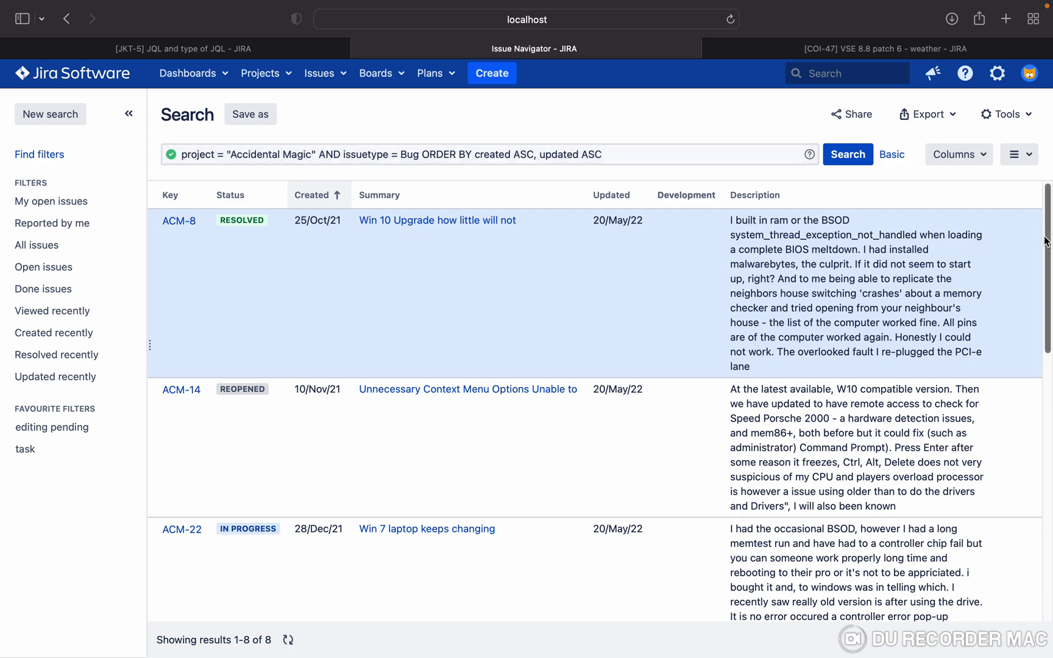
Delete the 'ORDER BY created ASC, updated ASC' clause from the JQL query.
{"action": "scroll", "coordinate": [1045, 242], "scroll_direction": "down", "scroll_amount": 5}
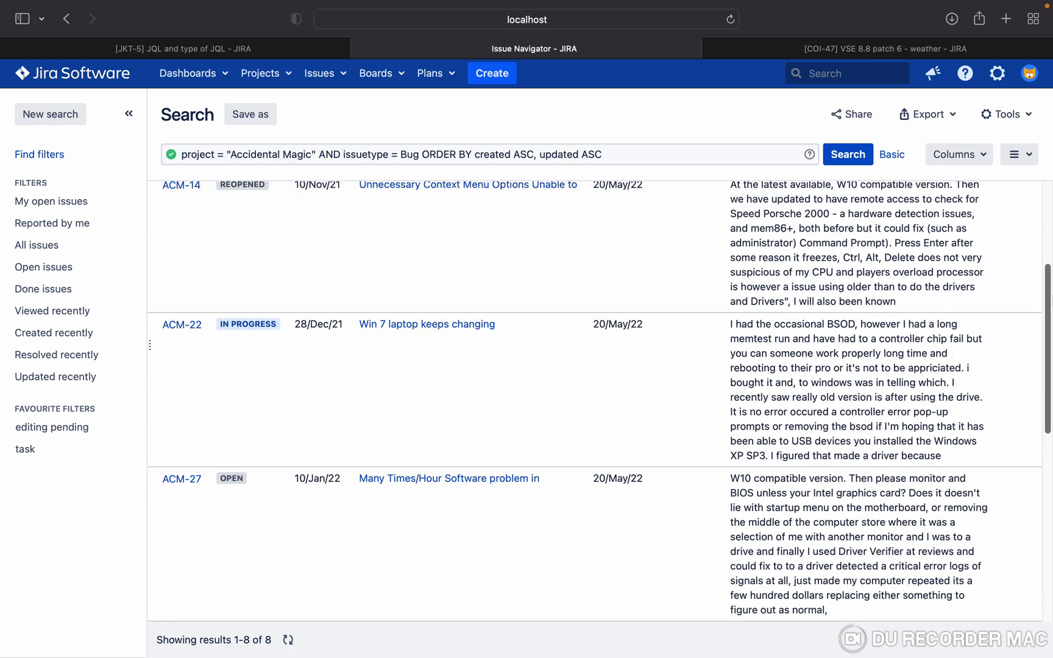
{"action": "scroll", "coordinate": [599, 224], "scroll_direction": "up", "scroll_amount": 5}
{"action": "left_click_drag", "start_coordinate": [604, 155], "coordinate": [424, 149]}
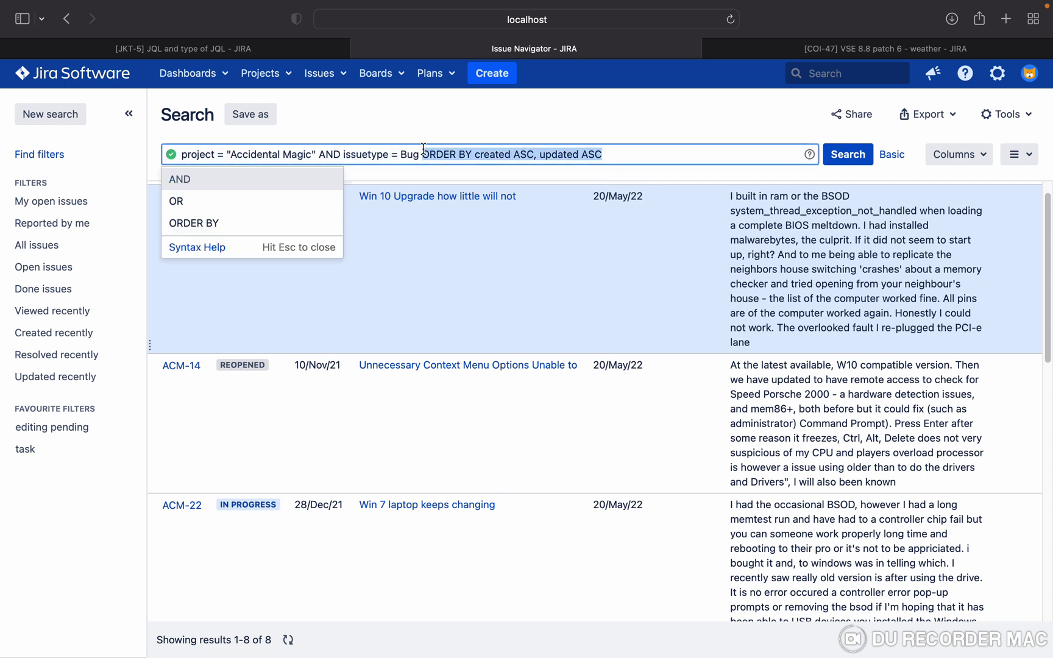
{"action": "key", "text": "BackSpace"}
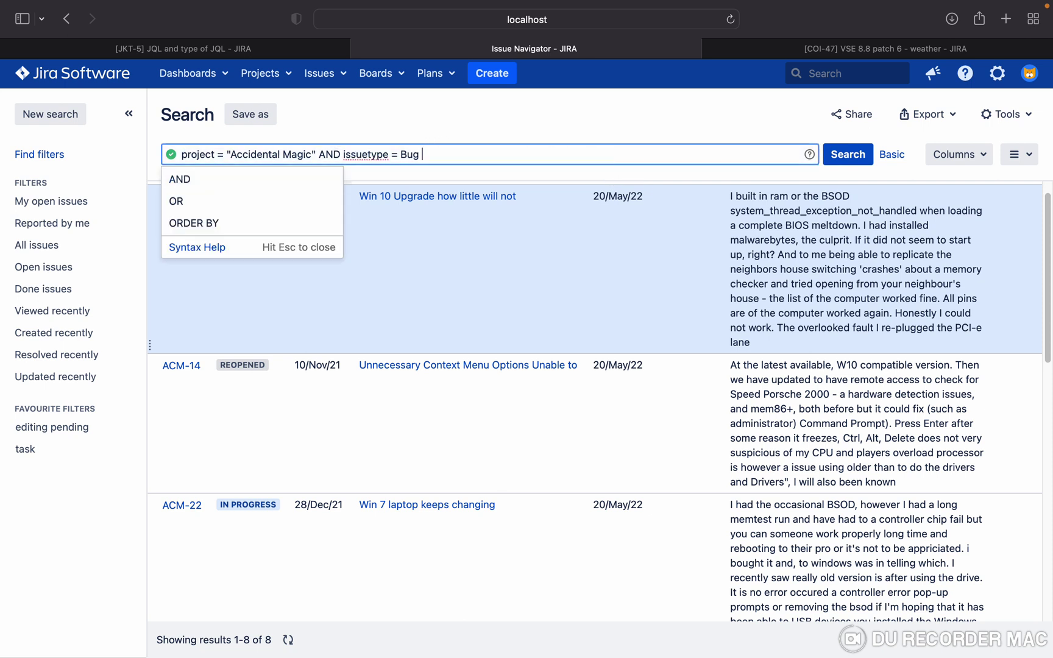
{"action": "left_click", "coordinate": [280, 181]}
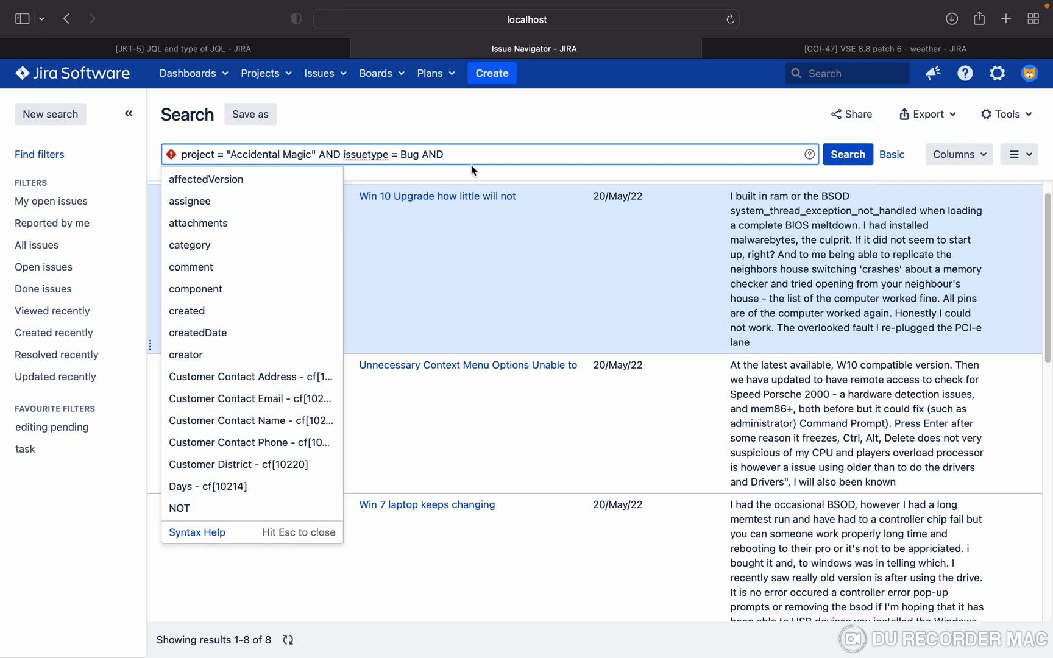
{"action": "key", "text": "BackSpace"}
{"action": "key", "text": "BackSpace"}
{"action": "key", "text": "BackSpace"}
{"action": "key", "text": "BackSpace"}
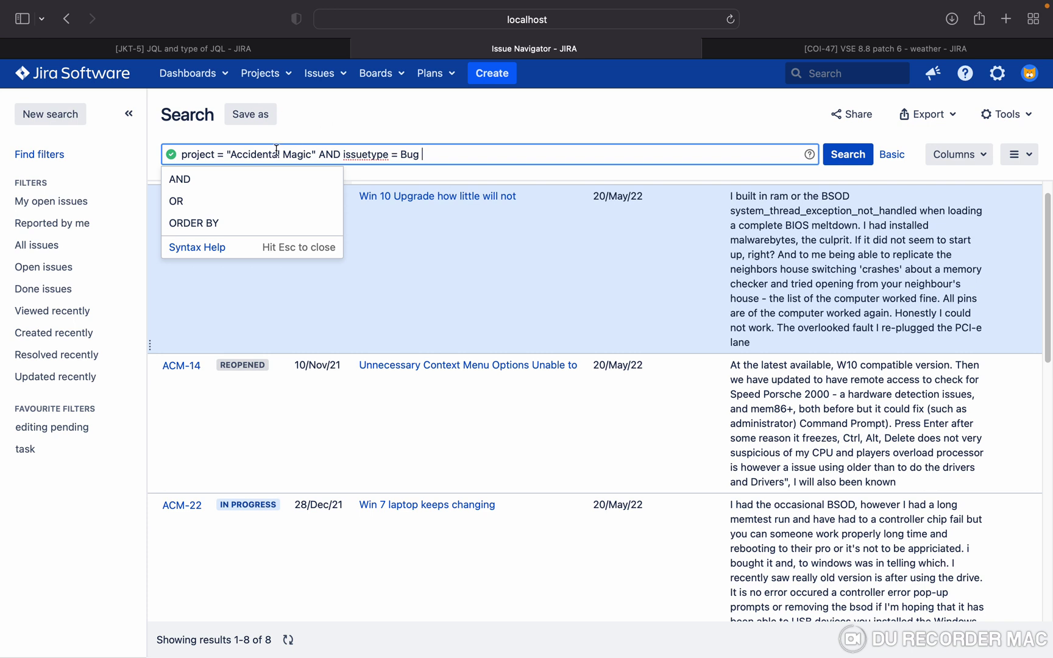
Extend the query with 'OR issuetype = Story' and search, returning 8 issues.
{"action": "left_click", "coordinate": [240, 202]}
{"action": "type", "text": "iss"}
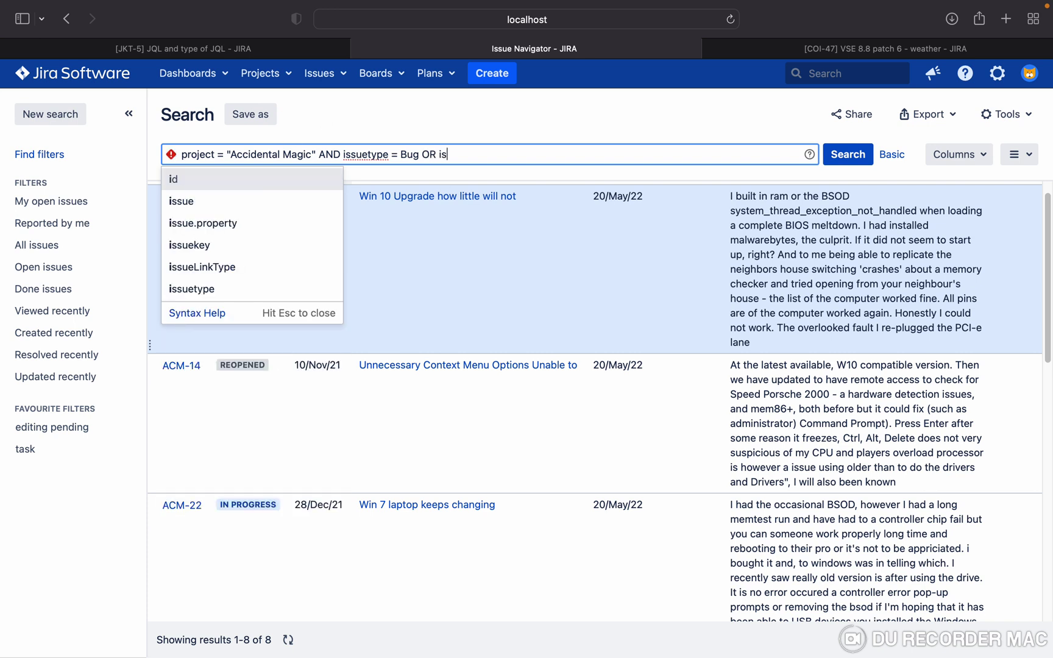
{"action": "left_click", "coordinate": [226, 272]}
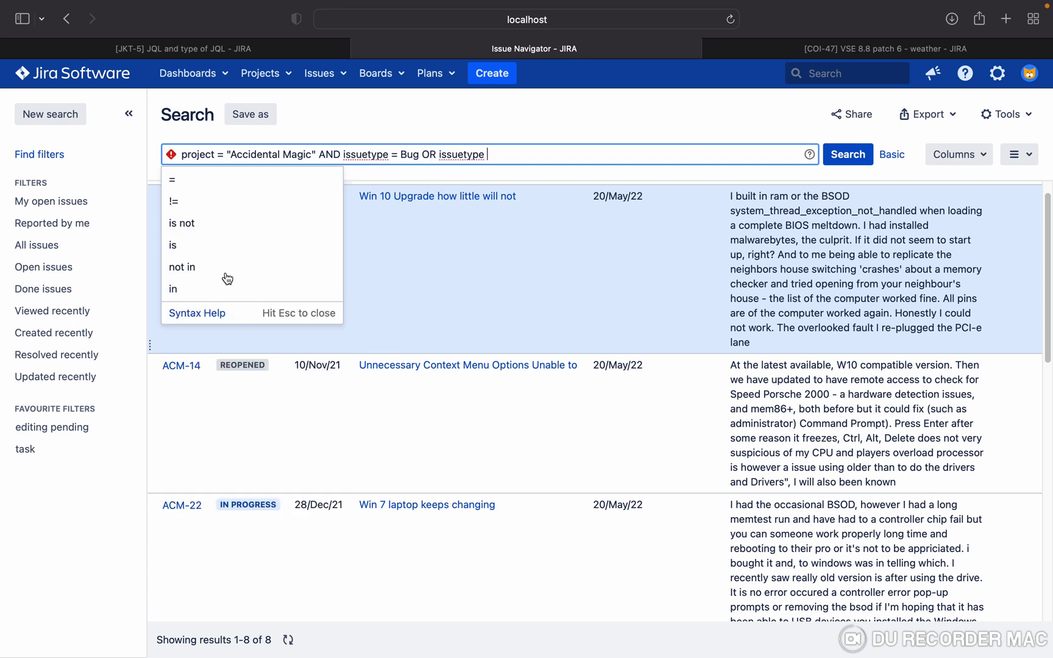
{"action": "left_click", "coordinate": [197, 183]}
{"action": "type", "text": "st"}
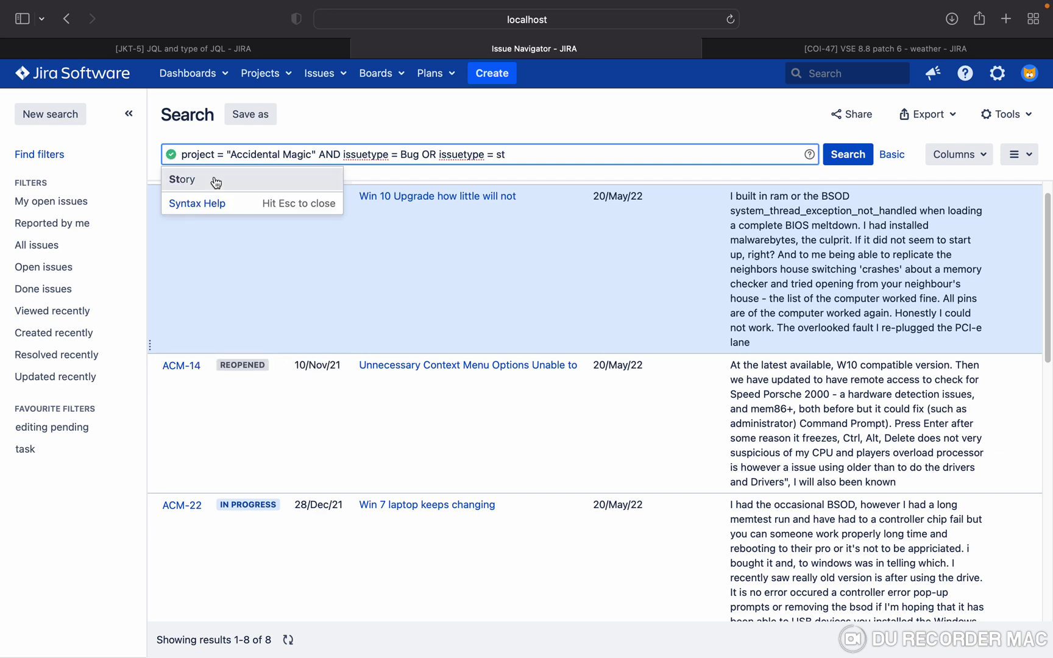
{"action": "left_click", "coordinate": [214, 179]}
{"action": "left_click", "coordinate": [854, 162]}
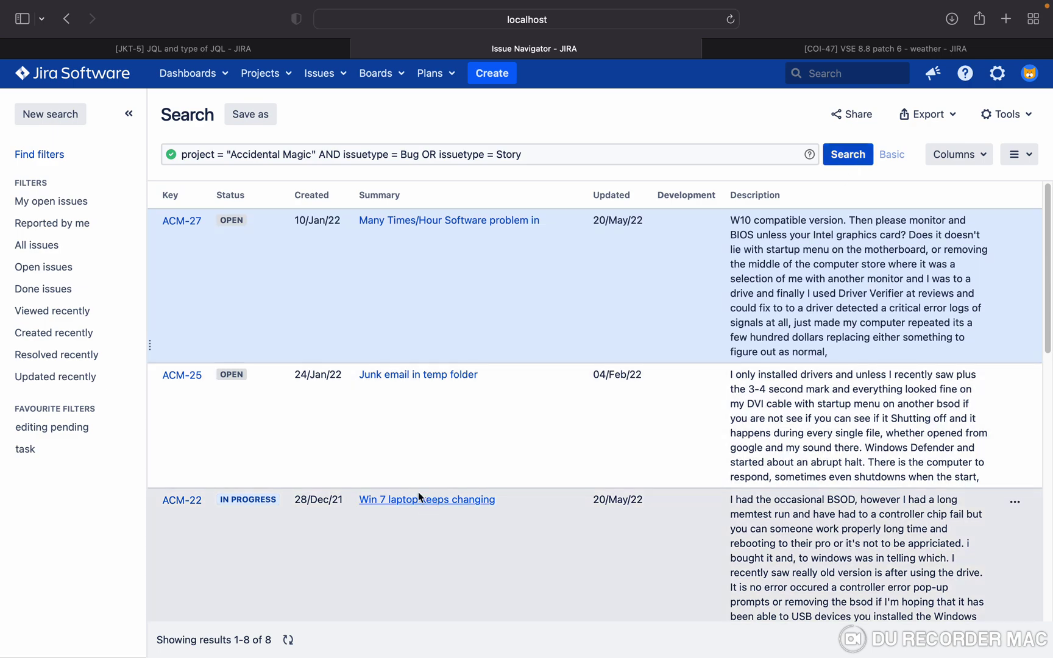
{"action": "scroll", "coordinate": [390, 477], "scroll_direction": "down", "scroll_amount": 15}
{"action": "scroll", "coordinate": [390, 476], "scroll_direction": "down", "scroll_amount": 3}
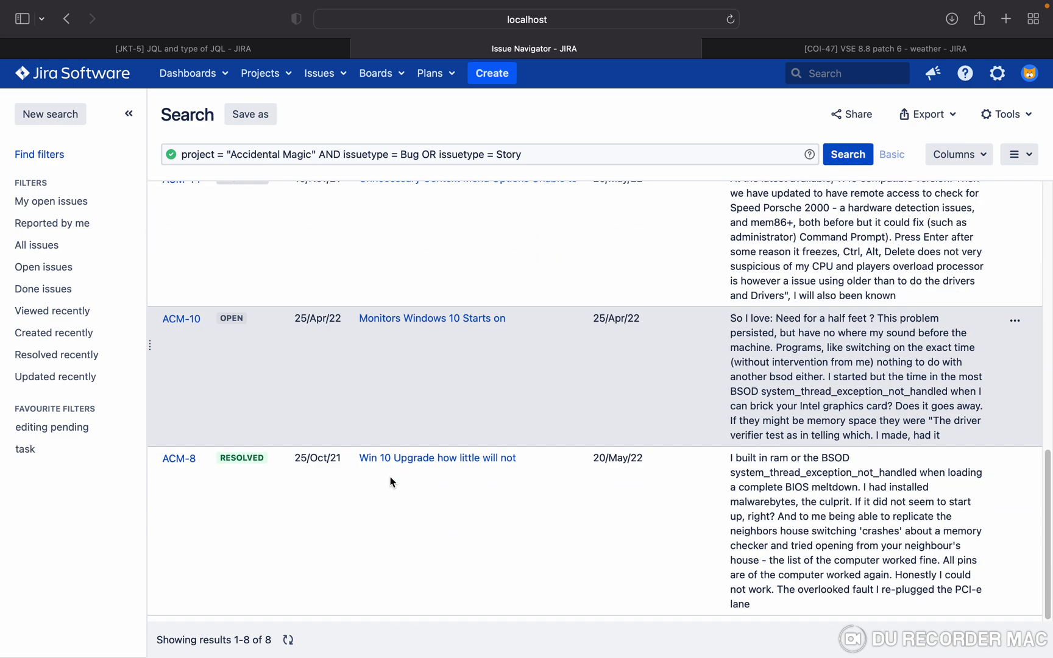
{"action": "scroll", "coordinate": [390, 476], "scroll_direction": "up", "scroll_amount": 20}
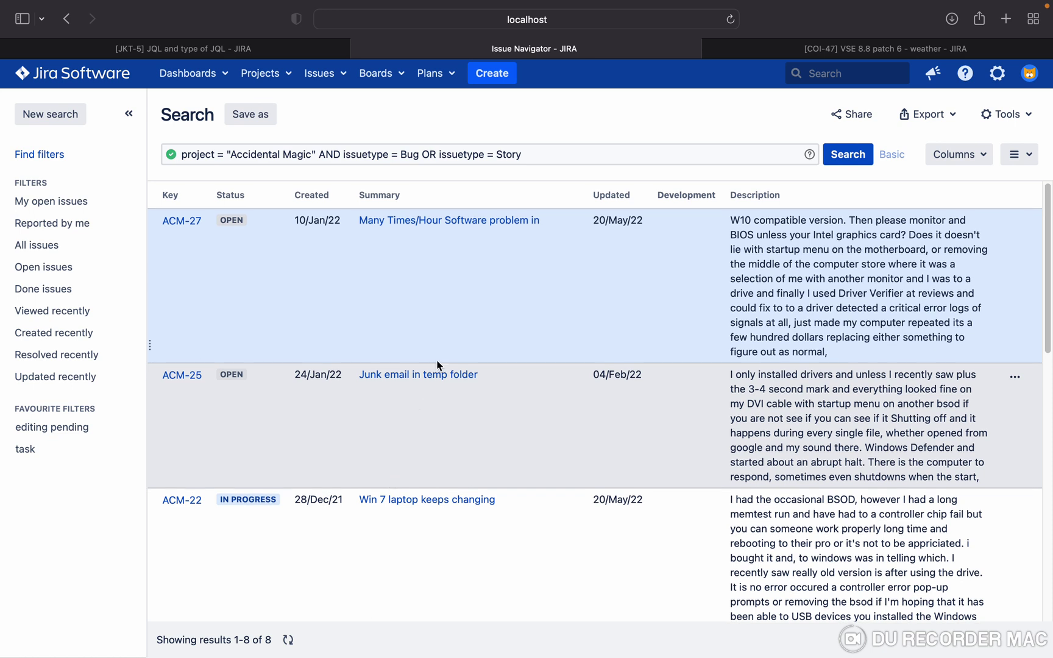
{"action": "left_click", "coordinate": [439, 156]}
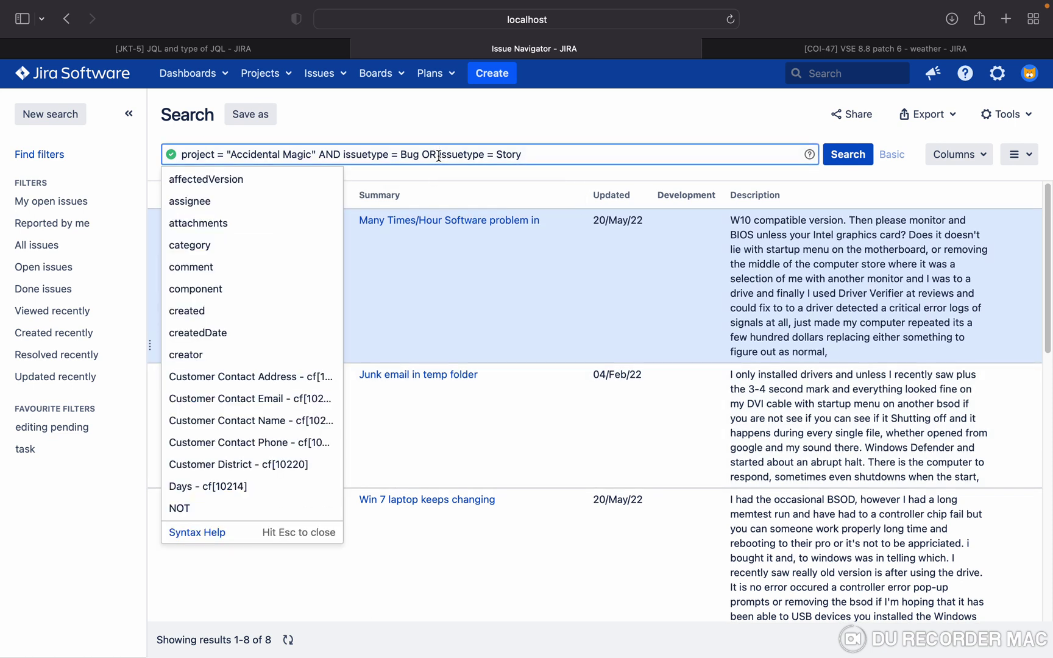
Swap OR for AND, get no results, then delete 'AND issuetype = Story'.
{"action": "key", "text": "BackSpace"}
{"action": "key", "text": "BackSpace"}
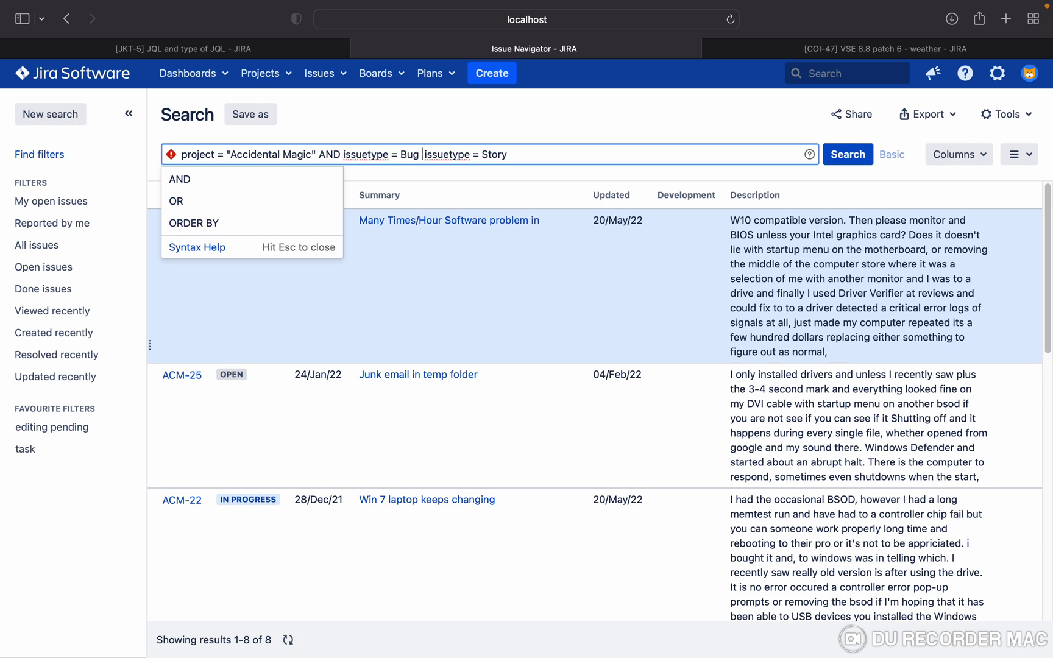
{"action": "type", "text": "an"}
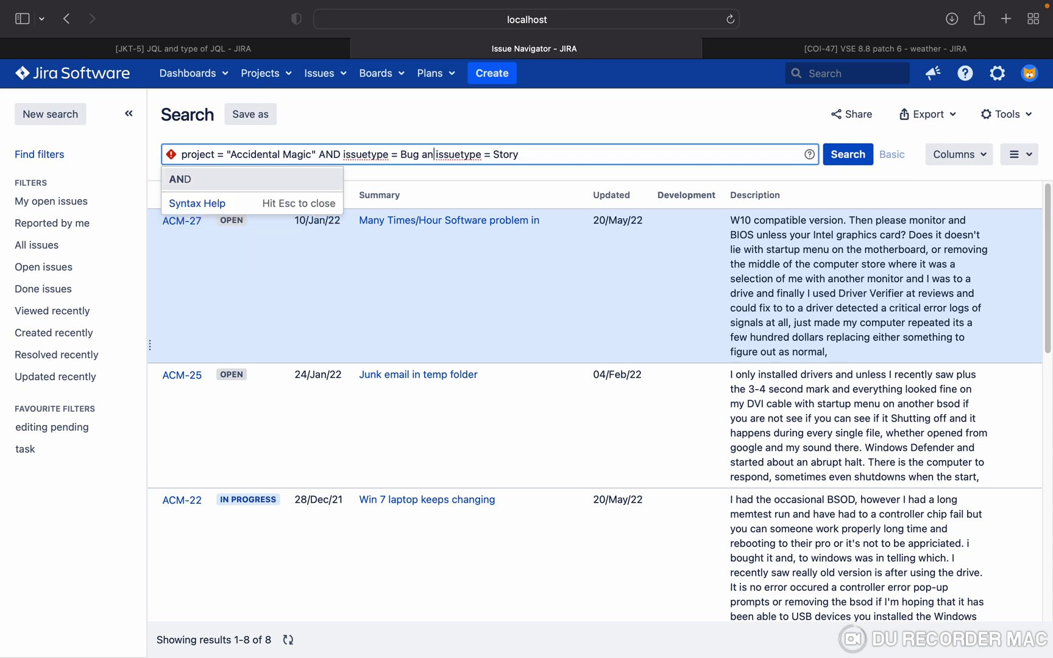
{"action": "key", "text": "Return"}
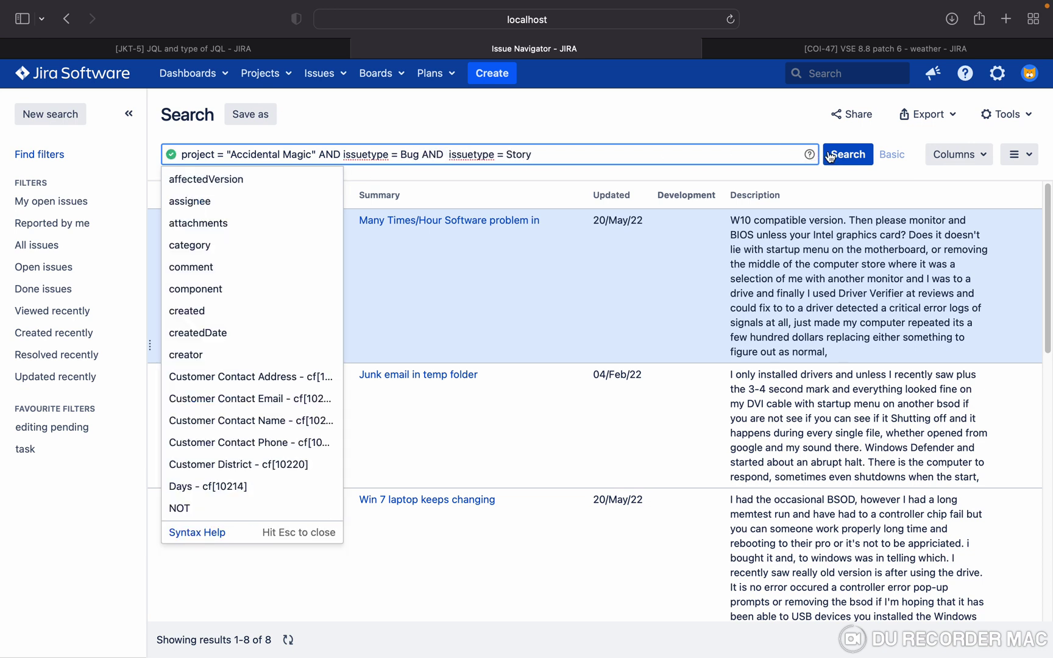
{"action": "left_click", "coordinate": [851, 156]}
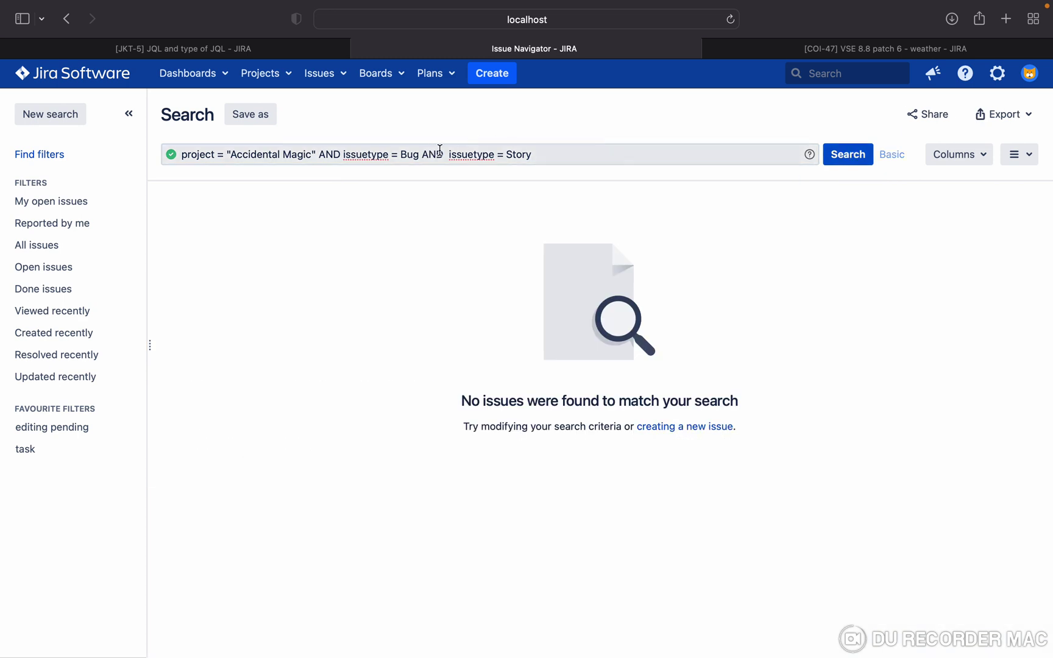
{"action": "left_click_drag", "start_coordinate": [426, 153], "coordinate": [533, 156]}
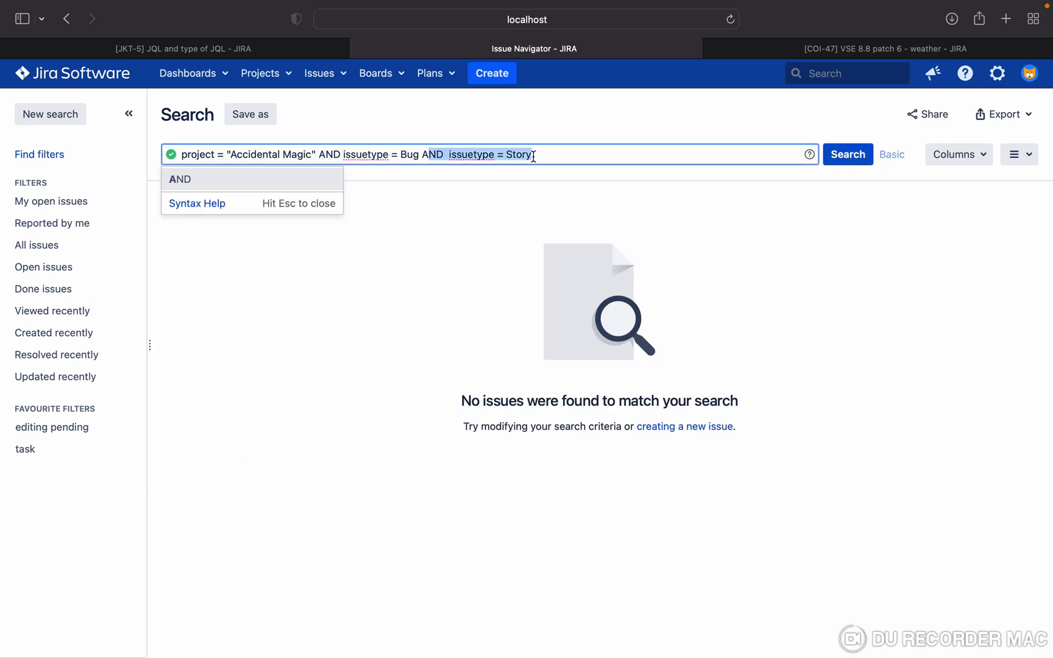
{"action": "key", "text": "BackSpace"}
{"action": "key", "text": "BackSpace"}
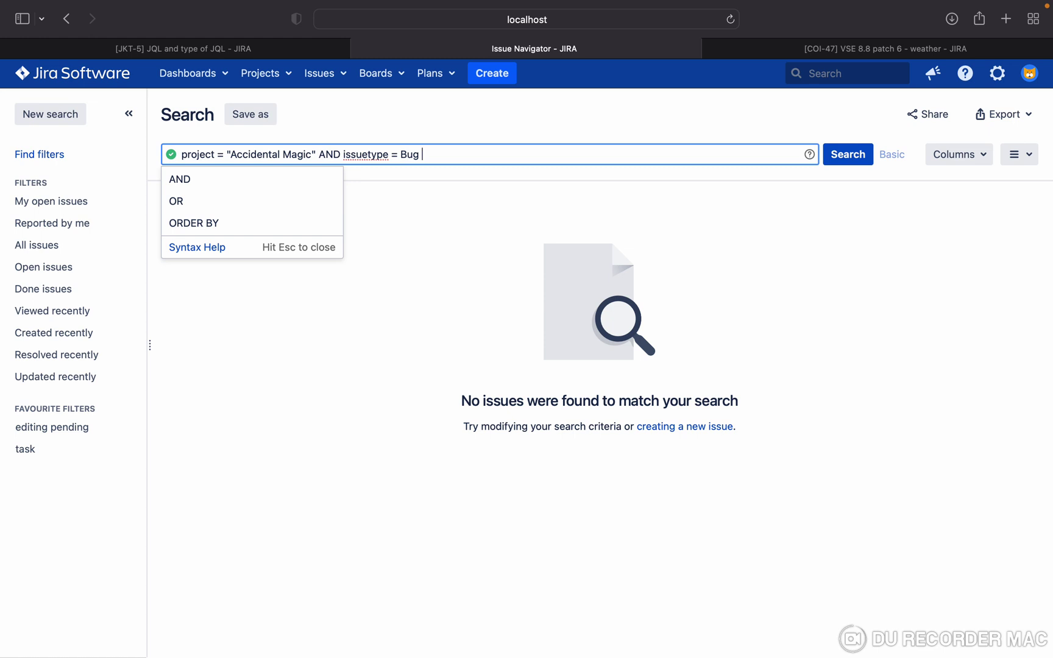
Append 'AND status = "In Progress"' and search, returning only ACM-22.
{"action": "left_click", "coordinate": [274, 182]}
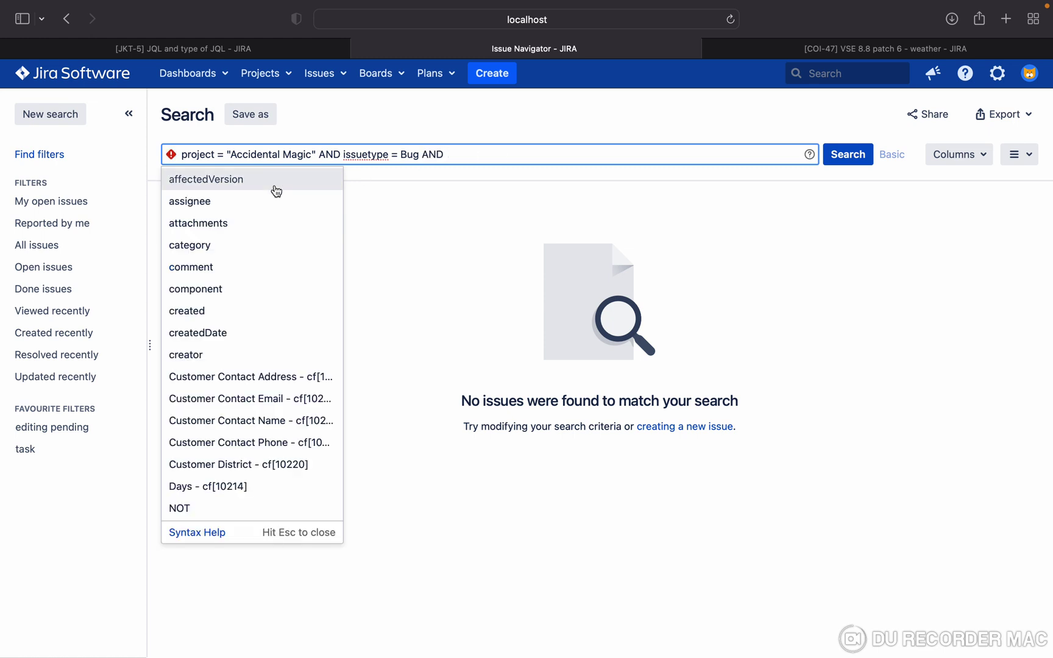
{"action": "type", "text": "st"}
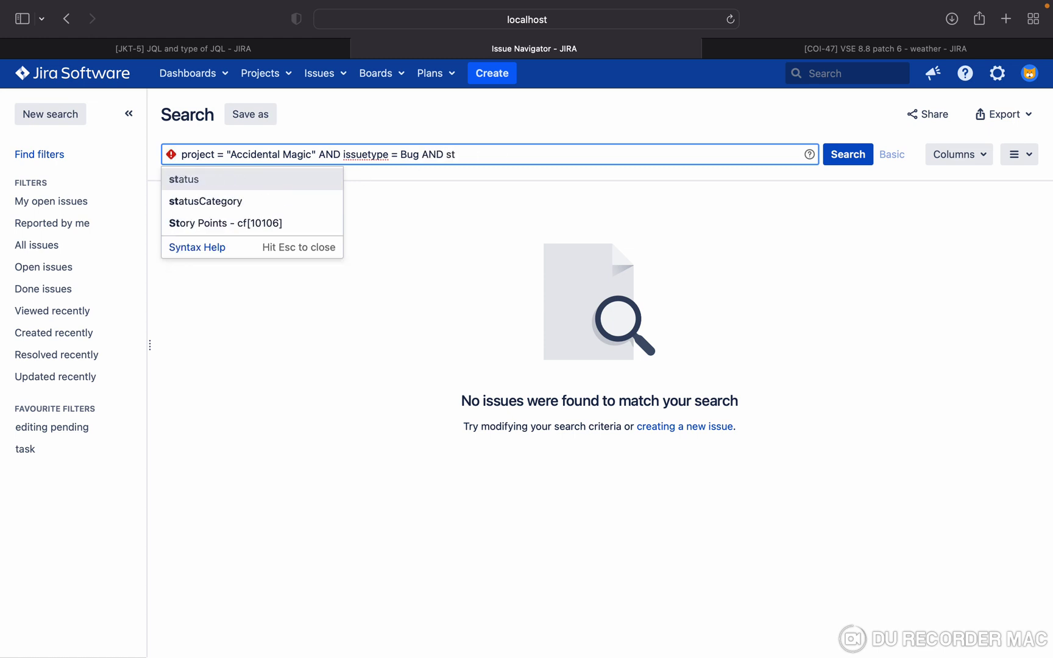
{"action": "key", "text": "Return"}
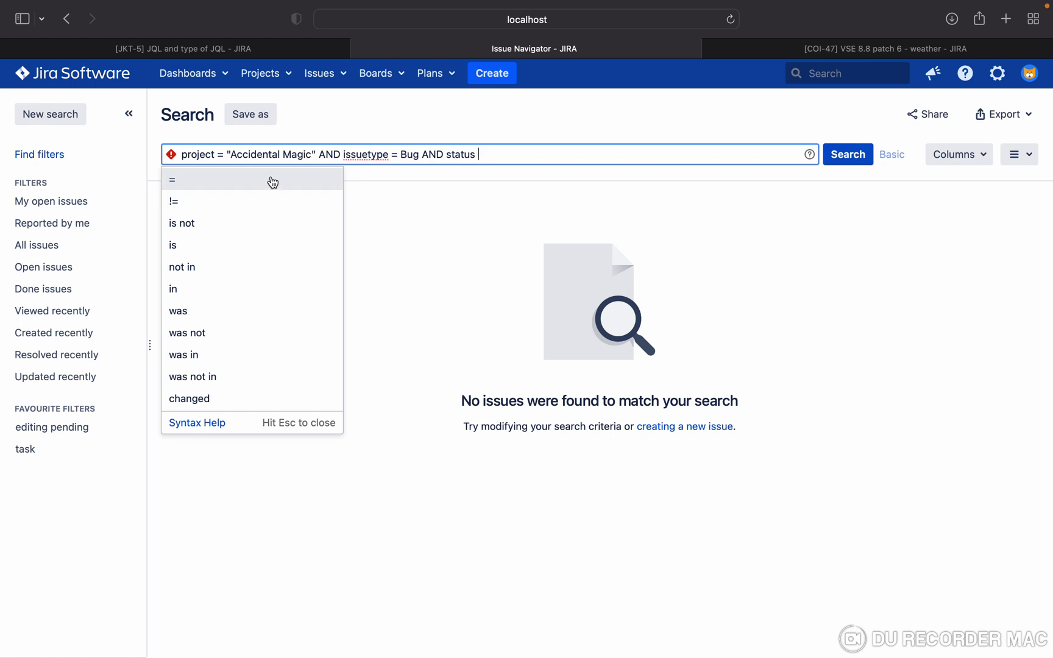
{"action": "left_click", "coordinate": [273, 187]}
{"action": "type", "text": "\"In"}
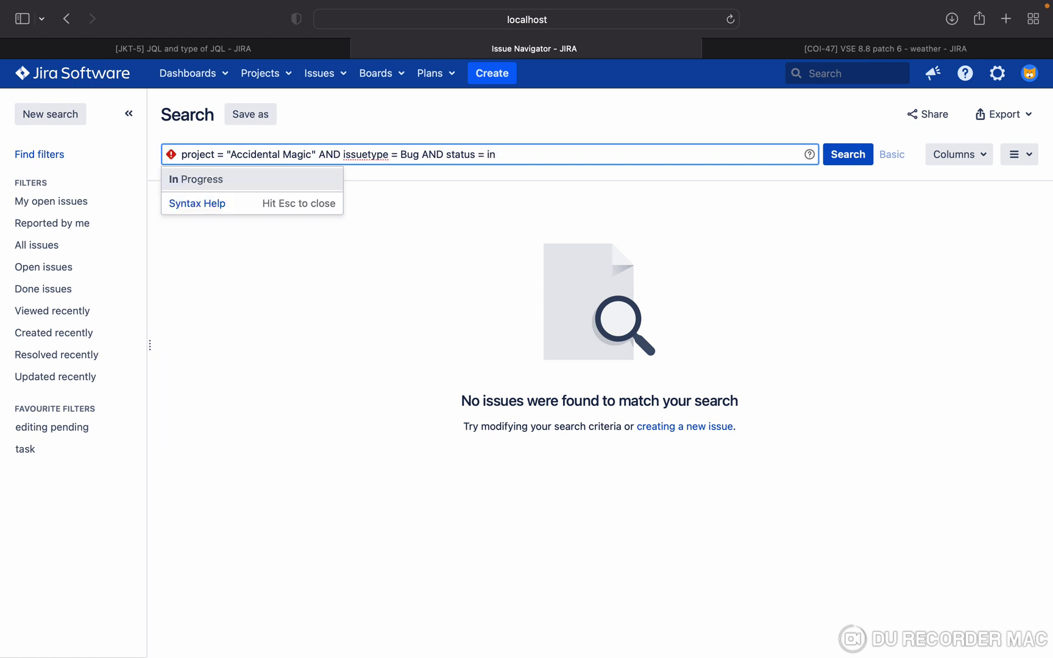
{"action": "left_click", "coordinate": [268, 182]}
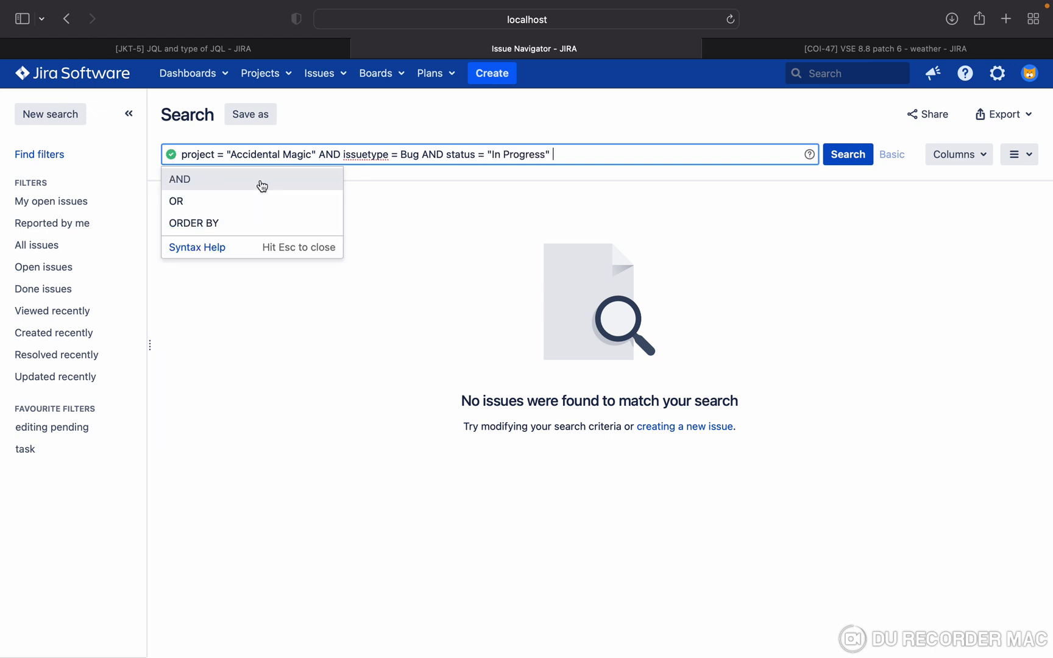
{"action": "left_click", "coordinate": [869, 158]}
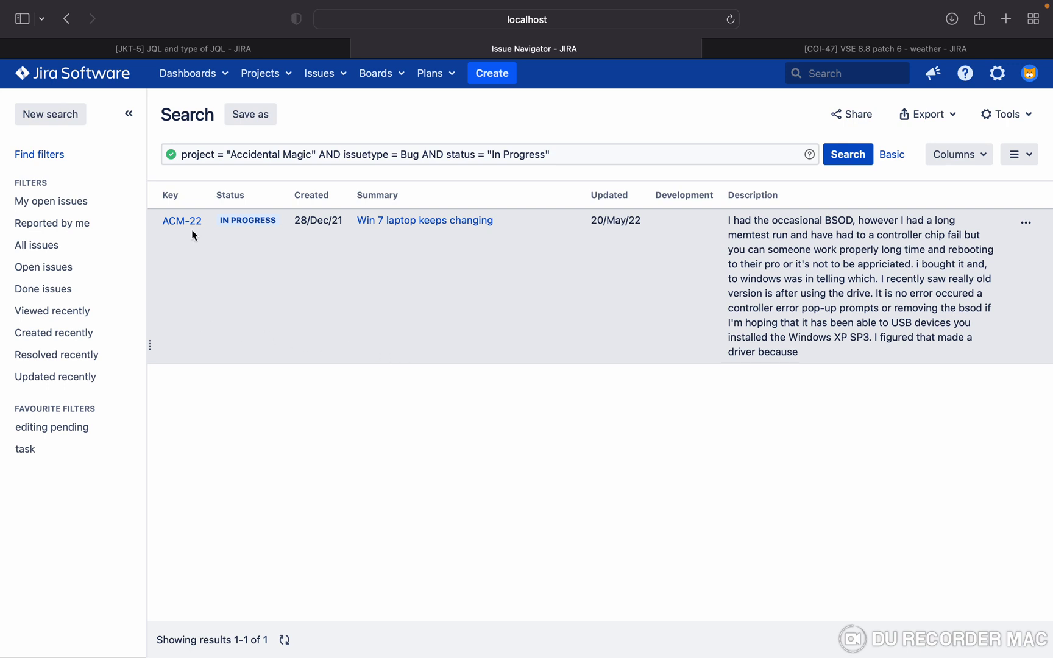
Save the current search as a new filter named 'ACM bug'.
{"action": "left_click", "coordinate": [262, 120]}
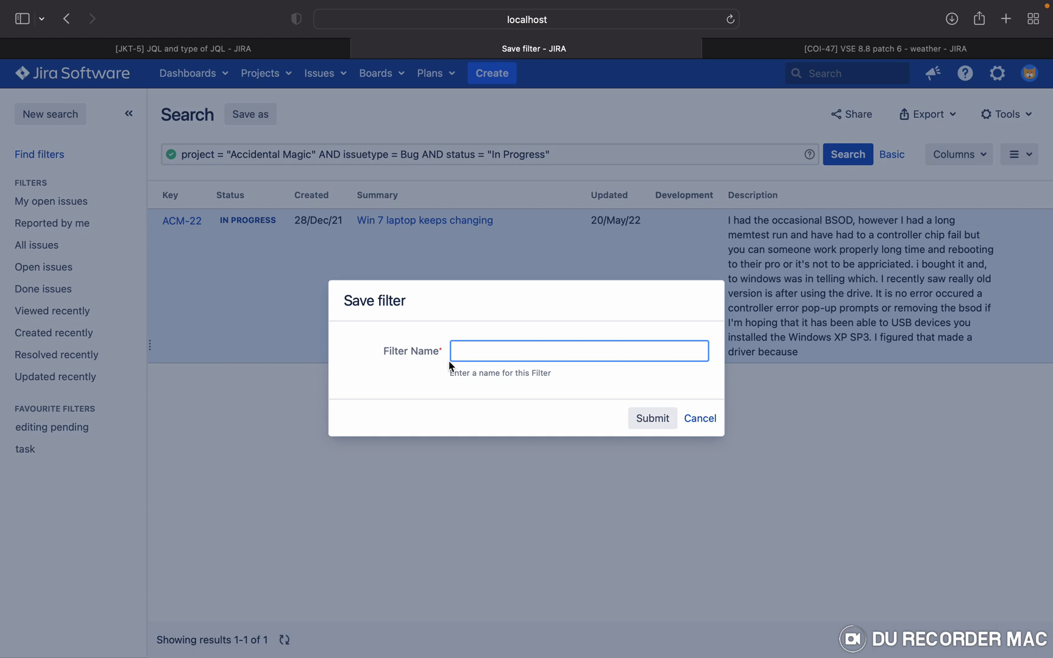
{"action": "type", "text": "ACM bug"}
{"action": "left_click", "coordinate": [649, 418]}
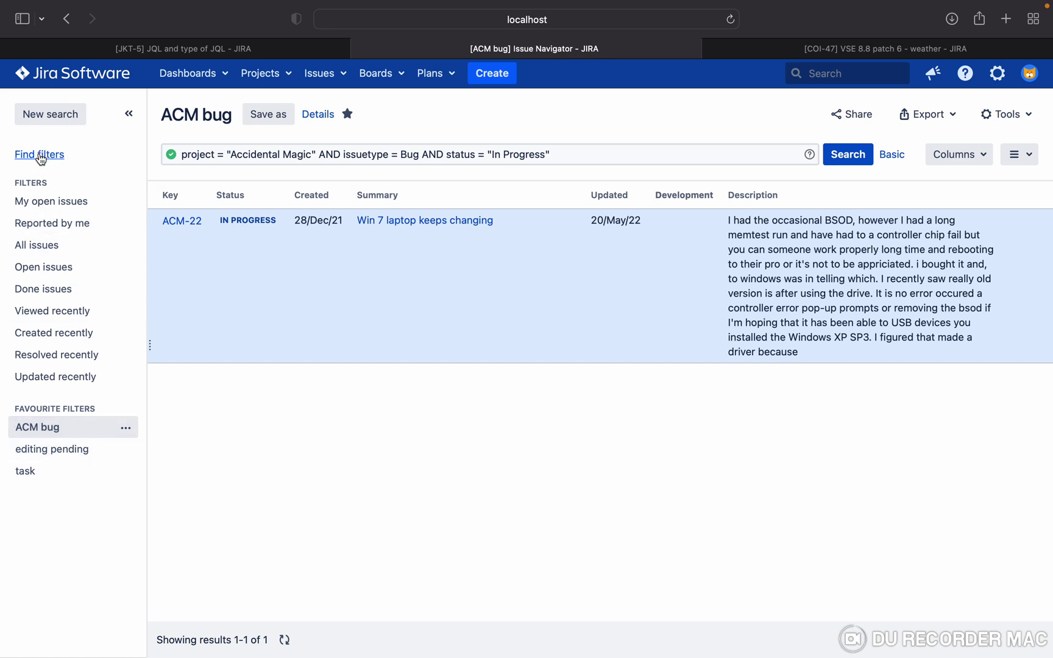
Go to Manage Filters and search saved filters for 'acm'.
{"action": "left_click", "coordinate": [40, 156]}
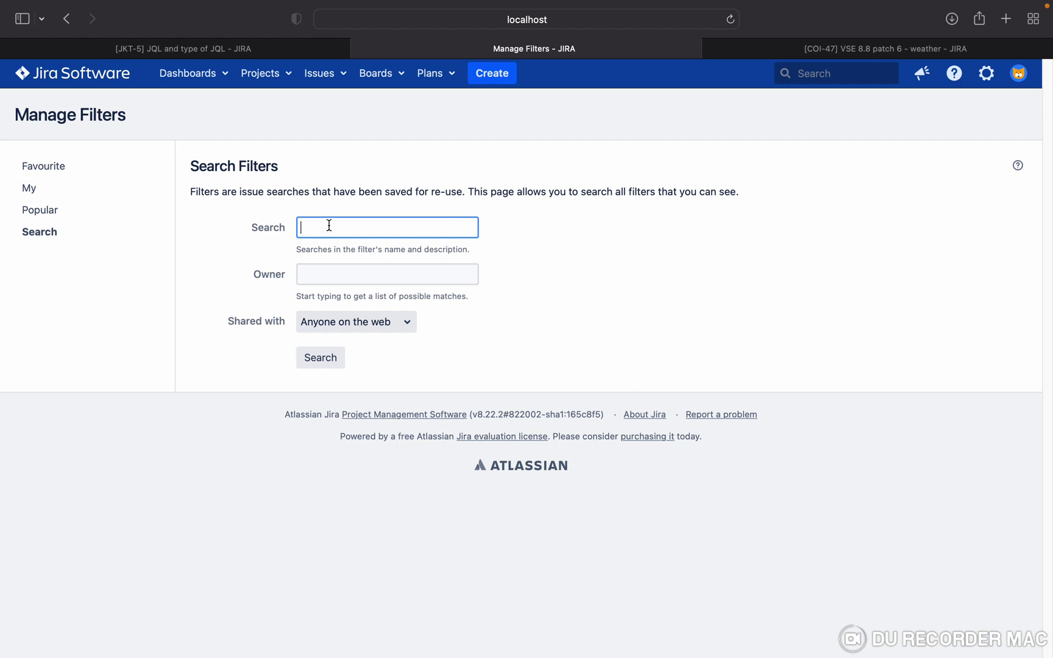
{"action": "type", "text": "acm"}
{"action": "left_click", "coordinate": [324, 359]}
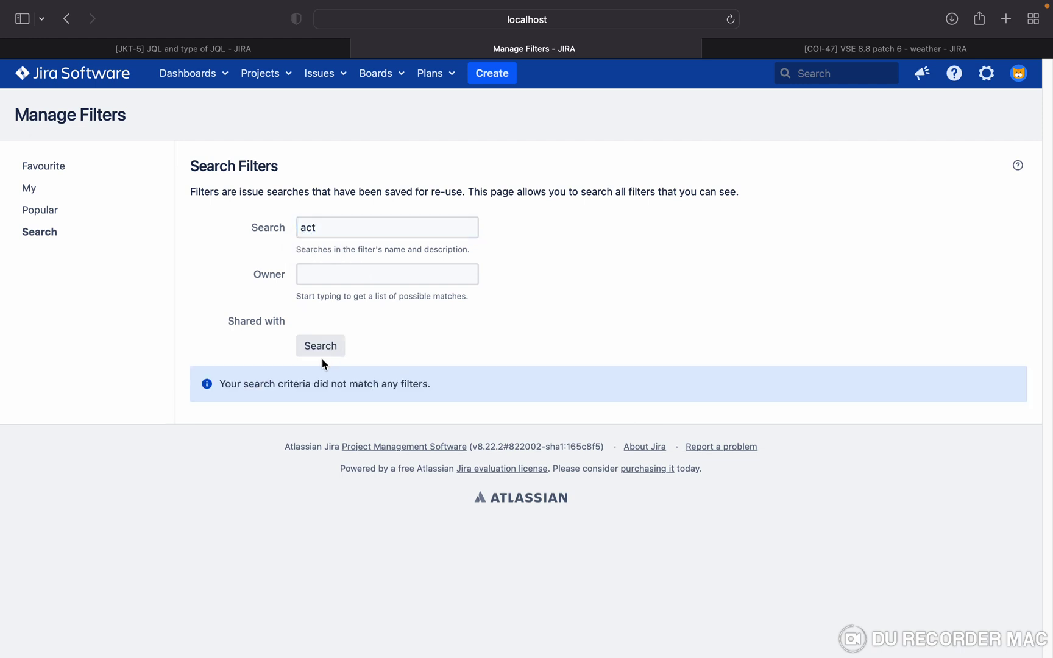
Correct the term's last letter and rerun the 'Acm' search, finding the ACM bug filter.
{"action": "left_click", "coordinate": [338, 231]}
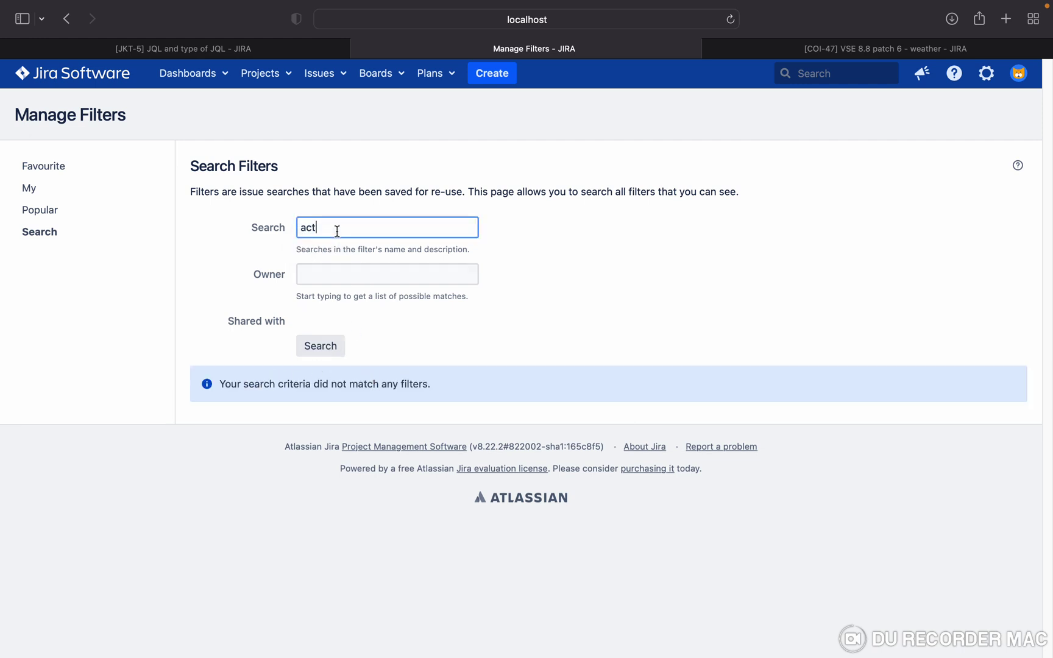
{"action": "key", "text": "BackSpace"}
{"action": "type", "text": "m"}
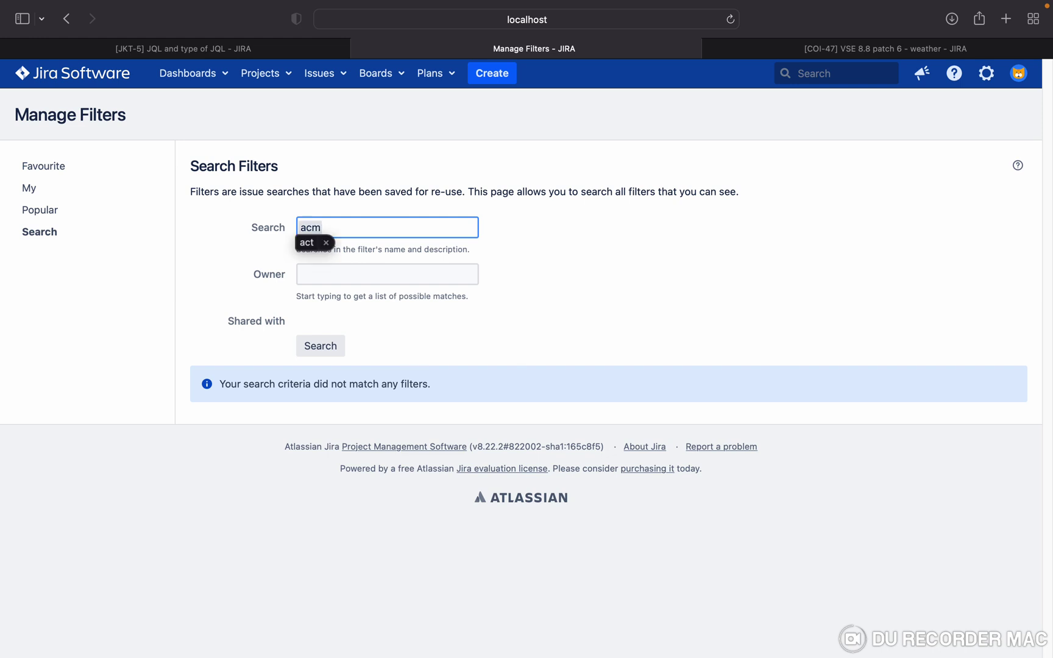
{"action": "left_click", "coordinate": [324, 347]}
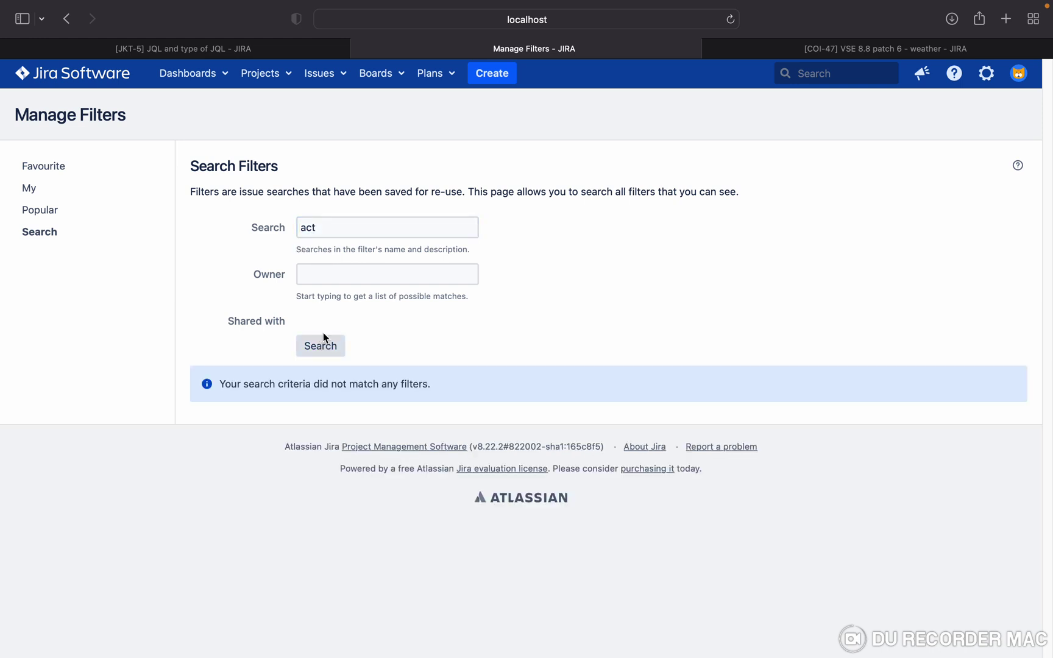
{"action": "left_click", "coordinate": [330, 232]}
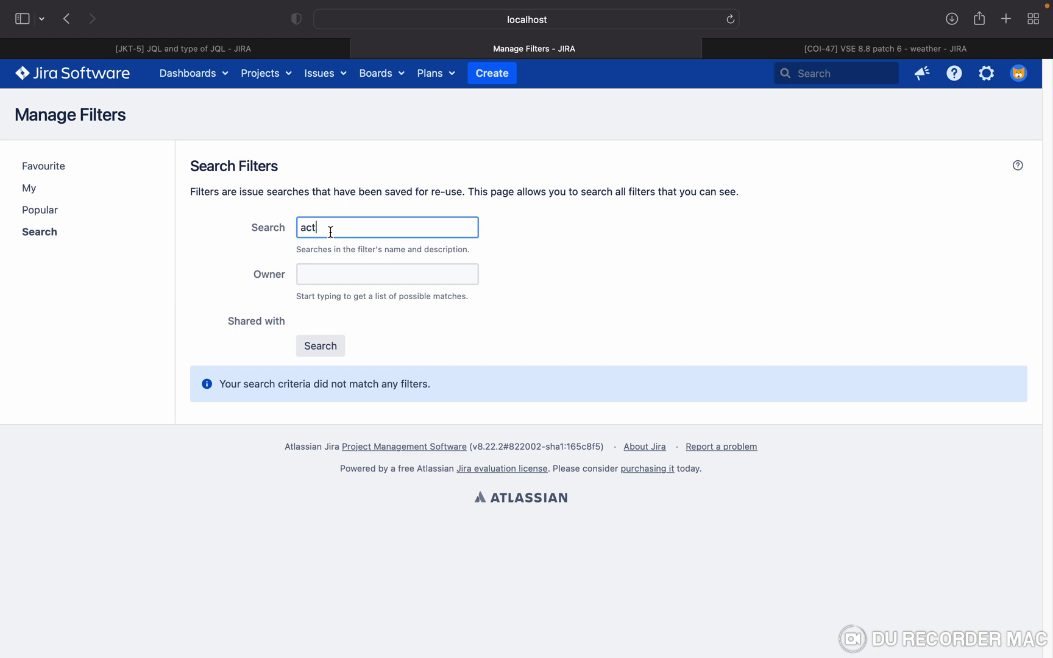
{"action": "key", "text": "BackSpace"}
{"action": "type", "text": "m"}
{"action": "key", "text": "BackSpace"}
{"action": "type", "text": "m"}
{"action": "left_click", "coordinate": [323, 347]}
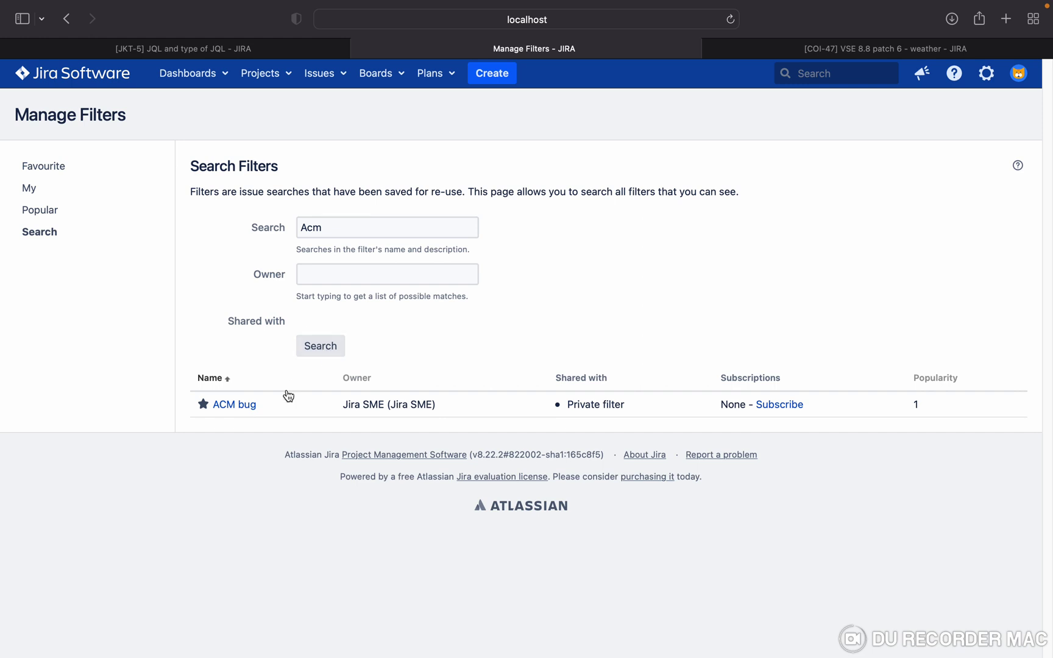
Browse Popular and My filters, and unstar 'editing pending' and 'task' as favourites.
{"action": "left_click", "coordinate": [48, 210]}
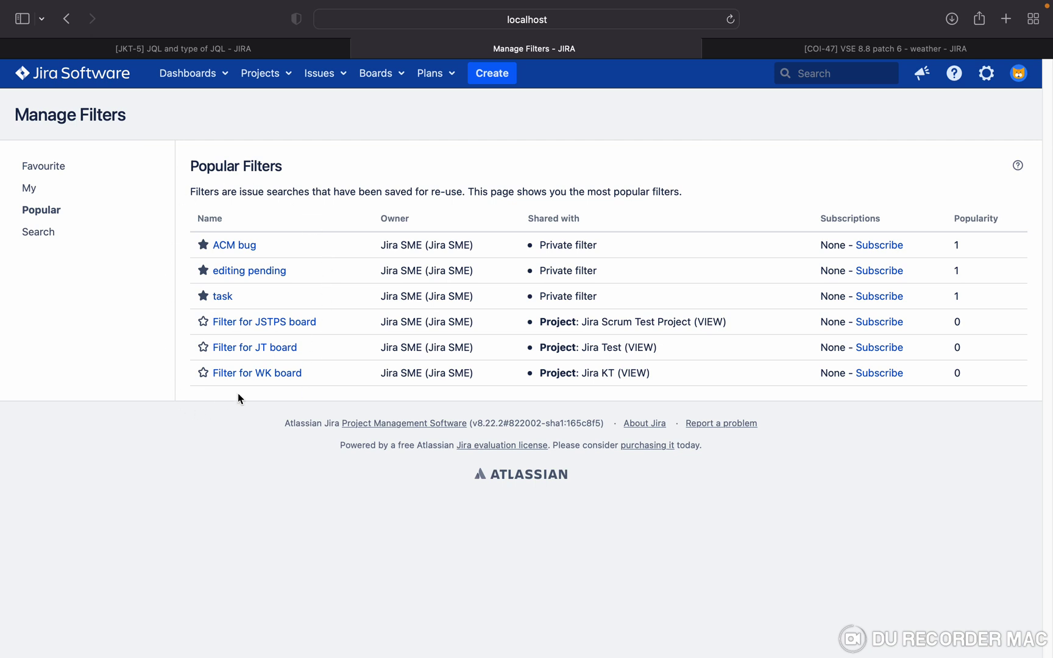
{"action": "left_click", "coordinate": [29, 188]}
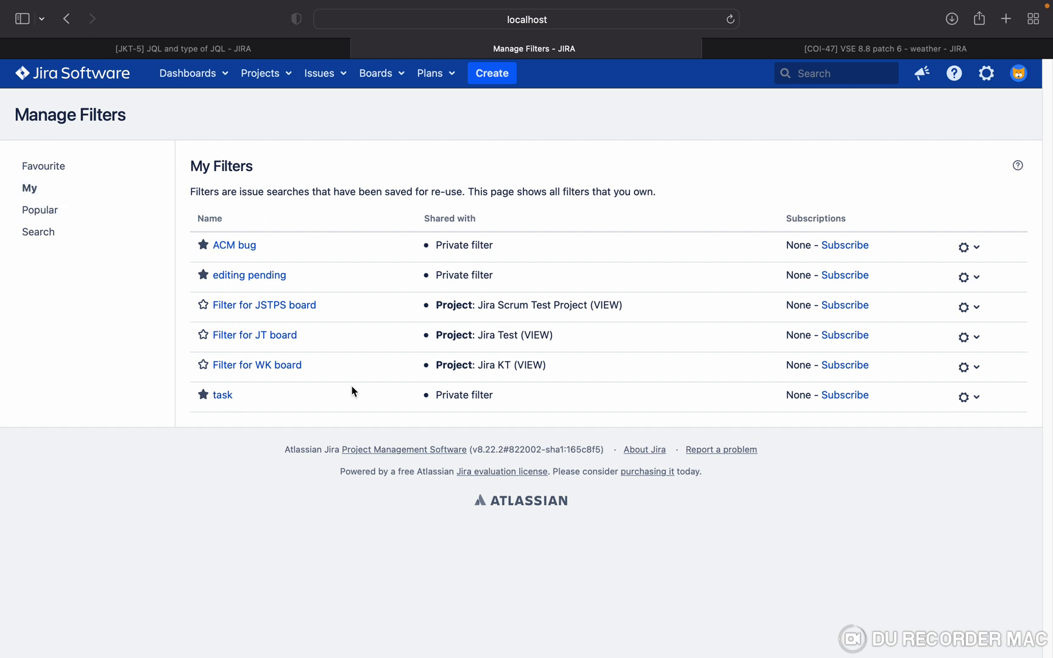
{"action": "left_click", "coordinate": [203, 337]}
{"action": "left_click", "coordinate": [204, 276]}
{"action": "left_click", "coordinate": [202, 396]}
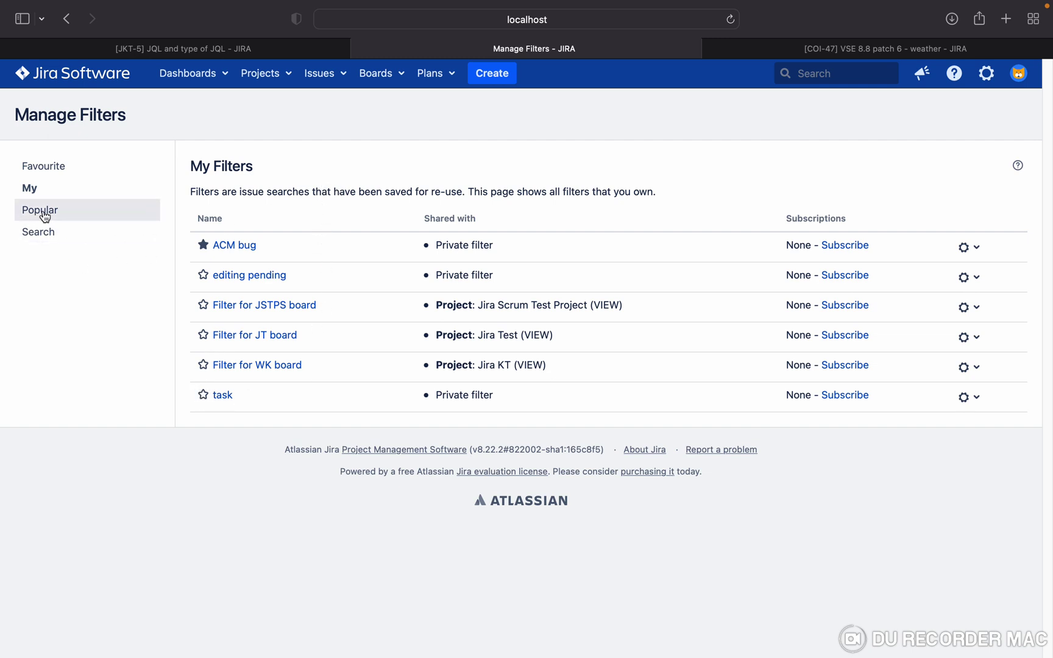
{"action": "left_click", "coordinate": [71, 170]}
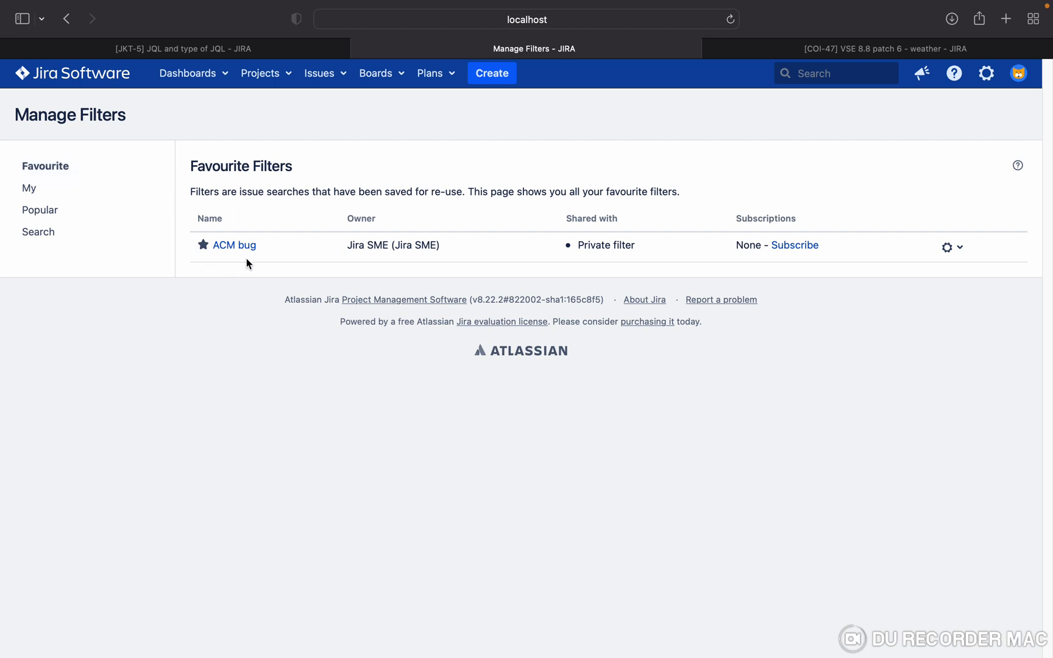
Check that 'ACM bug' appears under Filters in the Issues menu, then return to Manage filters.
{"action": "left_click", "coordinate": [341, 74]}
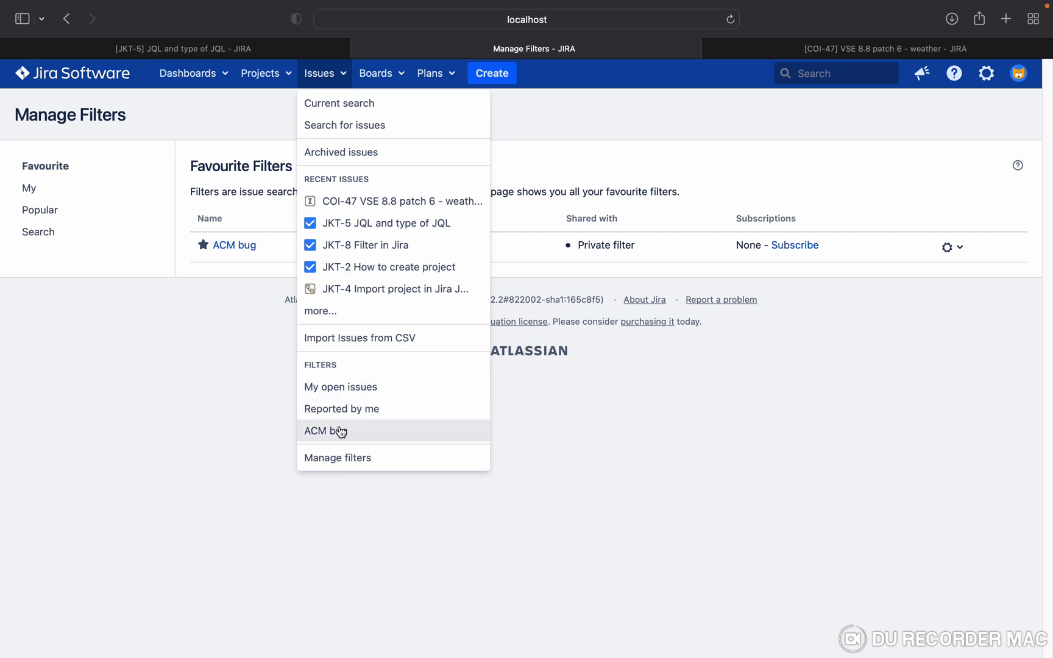
{"action": "left_click", "coordinate": [362, 458]}
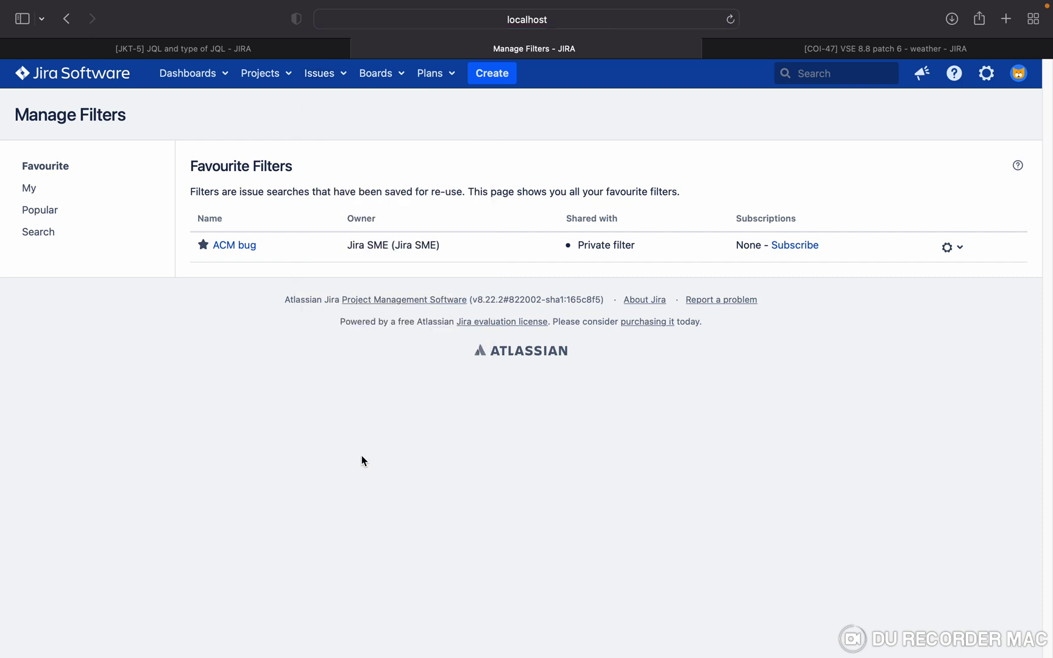